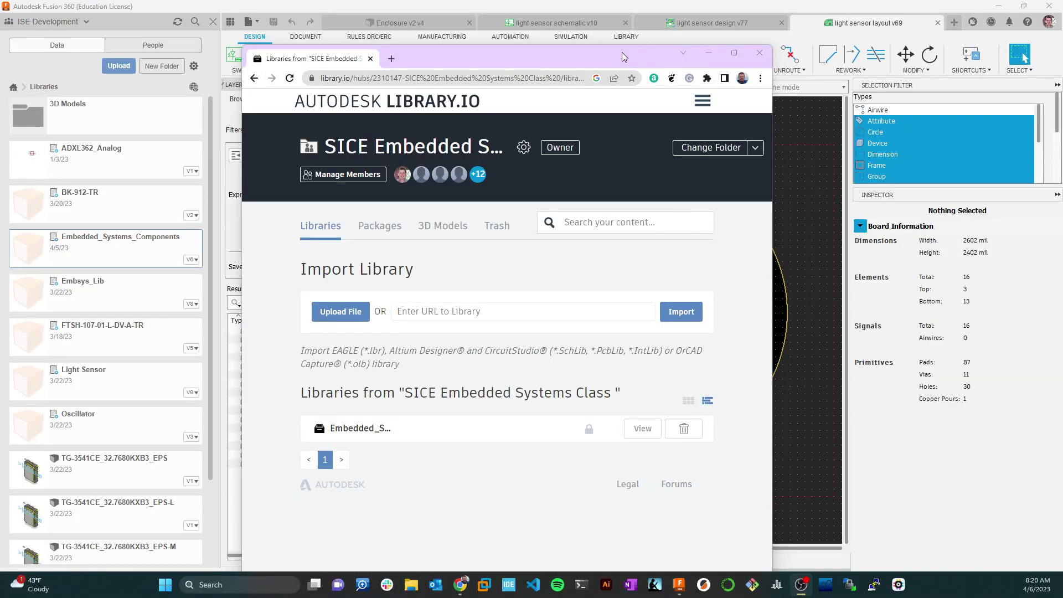
Choose the SICE Embedded Systems Class folder in Library.io, then return to the light sensor board layout
{"action": "left_click_drag", "start_coordinate": [621, 55], "coordinate": [635, 35]}
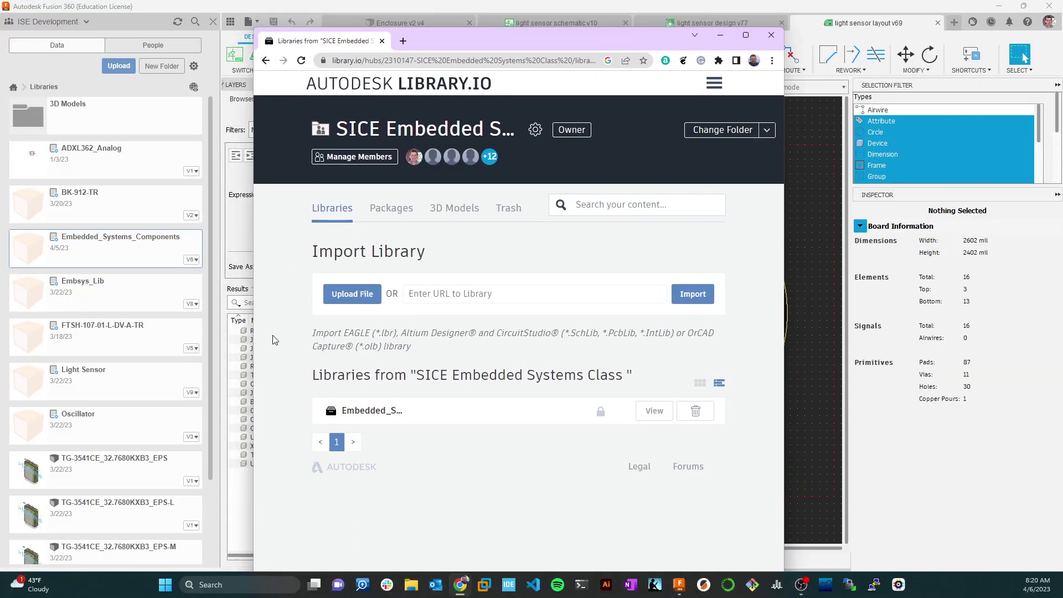
{"action": "left_click", "coordinate": [767, 136]}
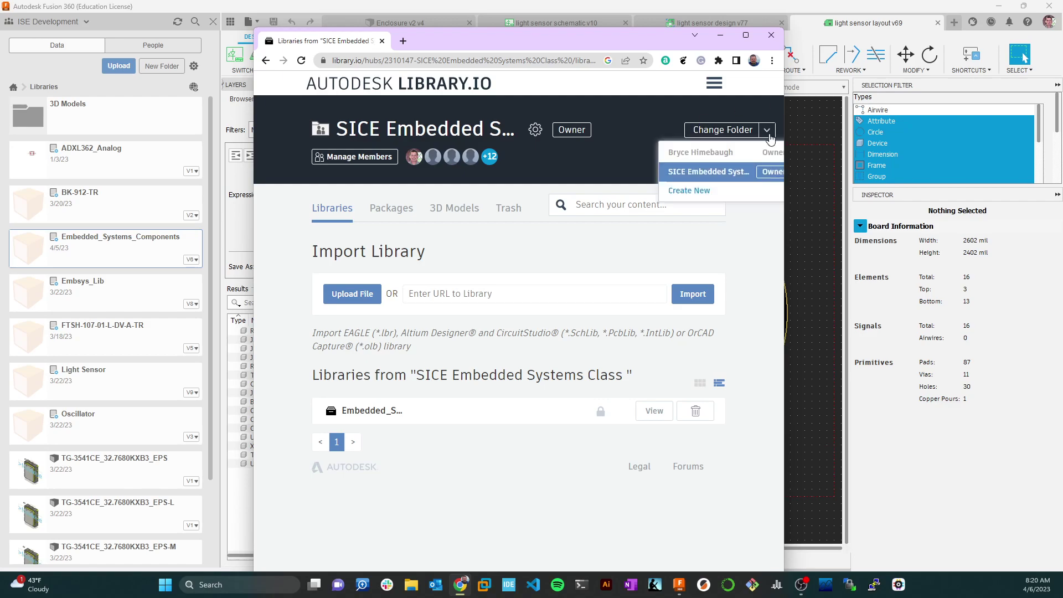
{"action": "left_click", "coordinate": [709, 176]}
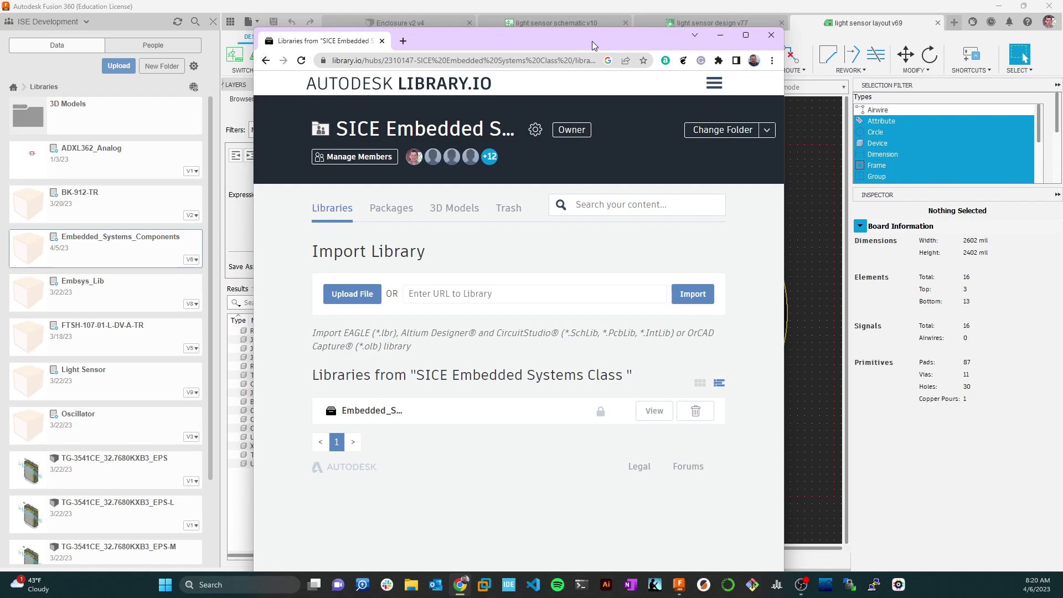
{"action": "left_click_drag", "start_coordinate": [619, 43], "coordinate": [271, 61]}
{"action": "left_click", "coordinate": [644, 312]}
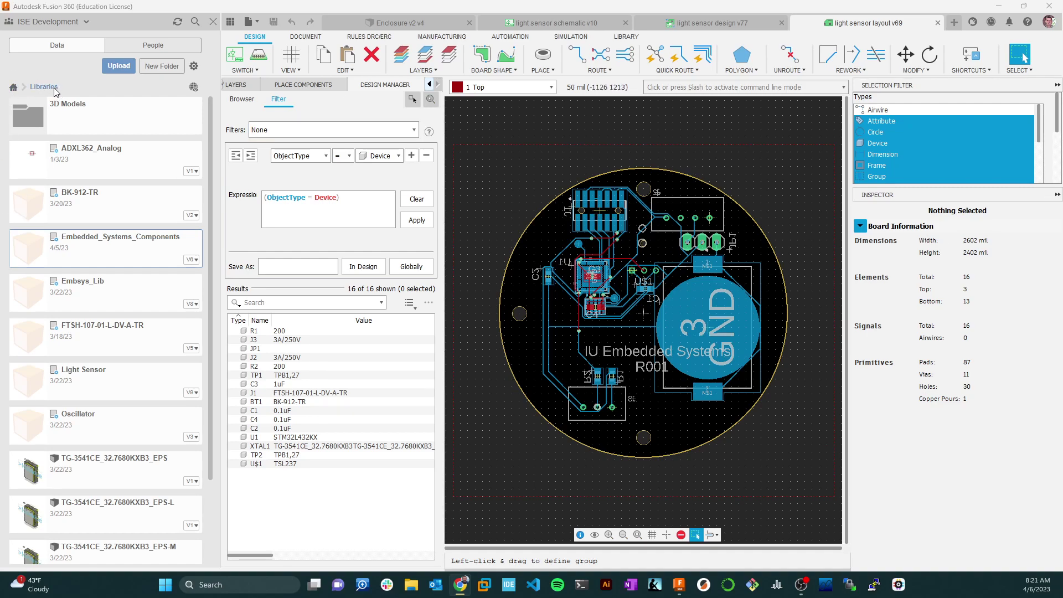
Start a new electronics library and save it under the name sice_class_library
{"action": "left_click", "coordinate": [255, 23]}
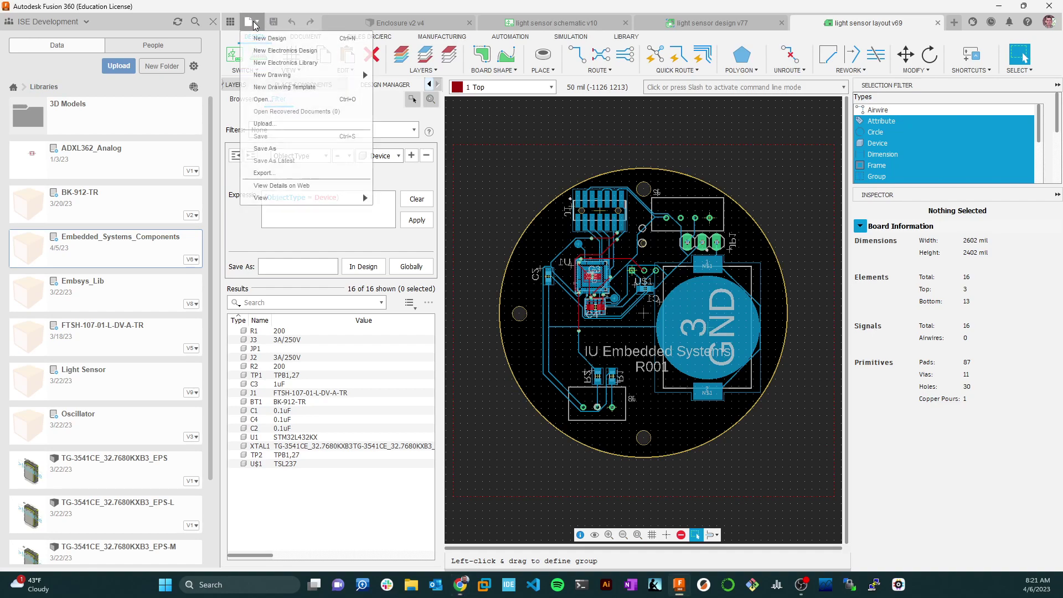
{"action": "left_click", "coordinate": [285, 63]}
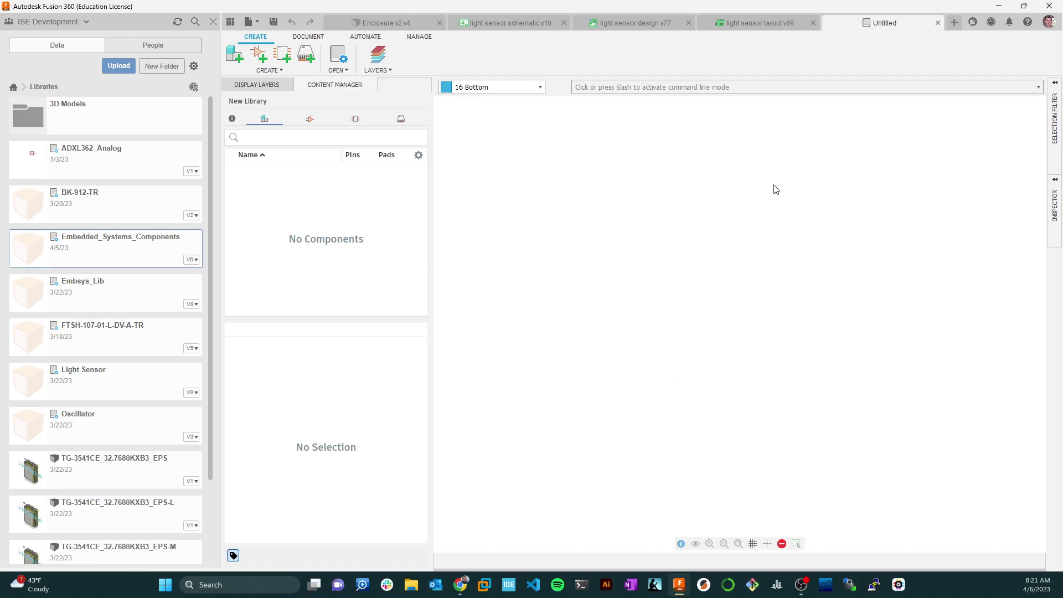
{"action": "key", "text": "ctrl+s"}
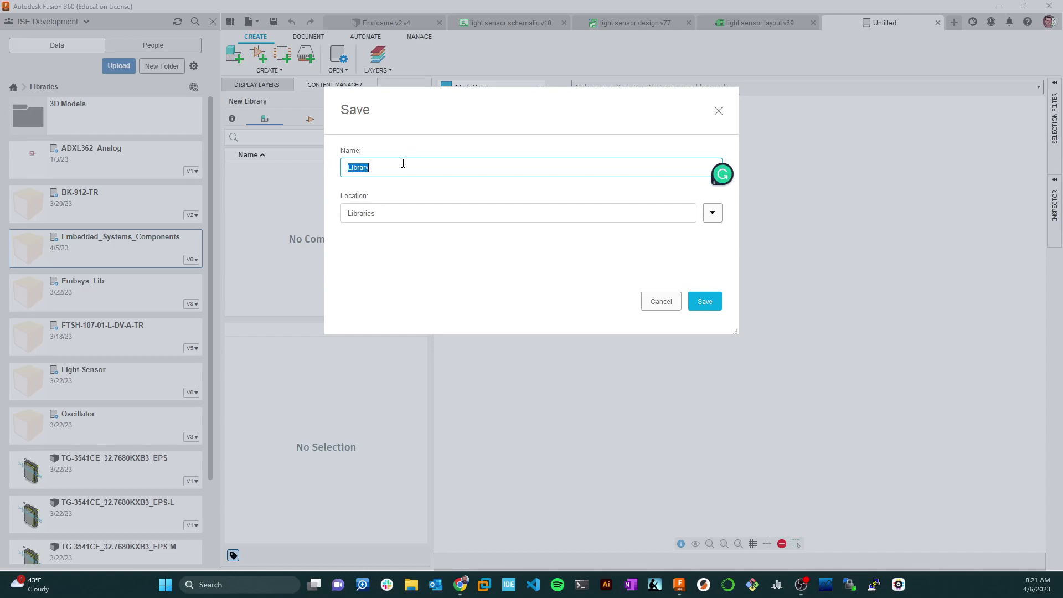
{"action": "type", "text": "sice_class_"}
{"action": "type", "text": "brar"}
{"action": "left_click", "coordinate": [708, 302]}
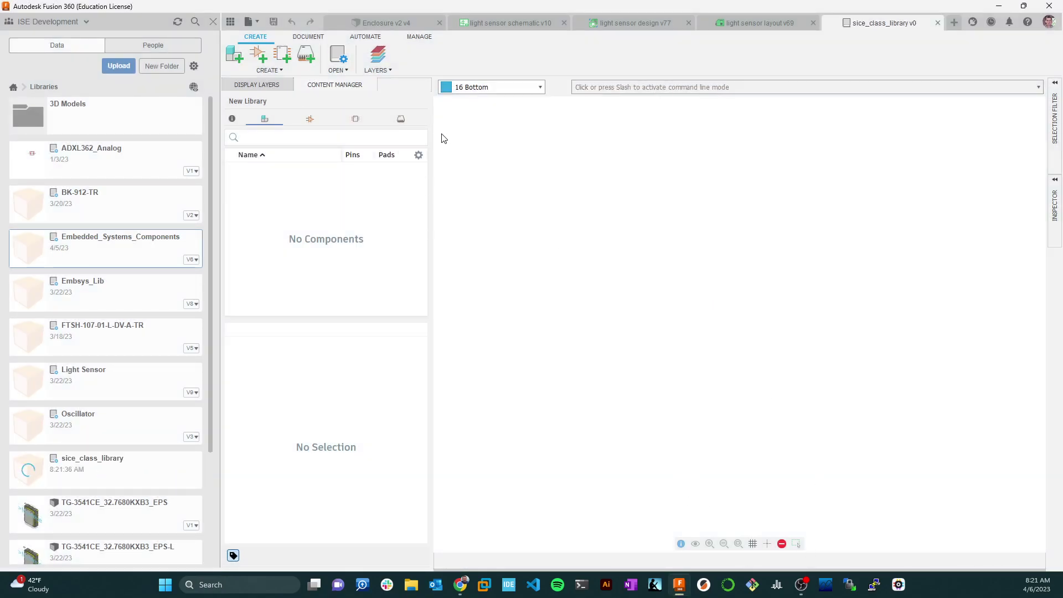
Begin pushing changes to the Embedded_Systems_Components managed library, then cancel it
{"action": "left_click", "coordinate": [425, 37]}
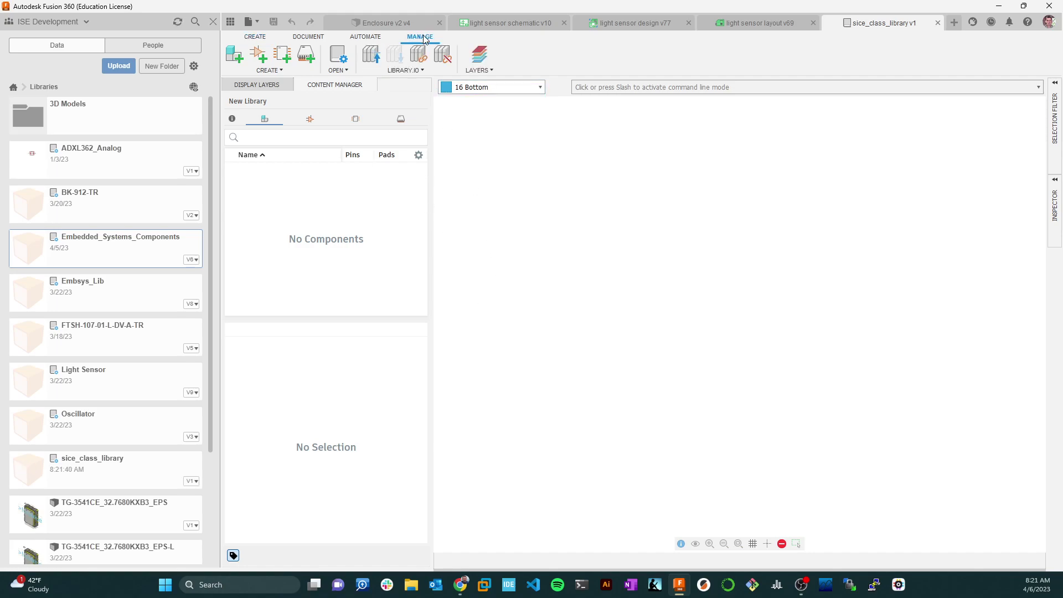
{"action": "left_click", "coordinate": [420, 70]}
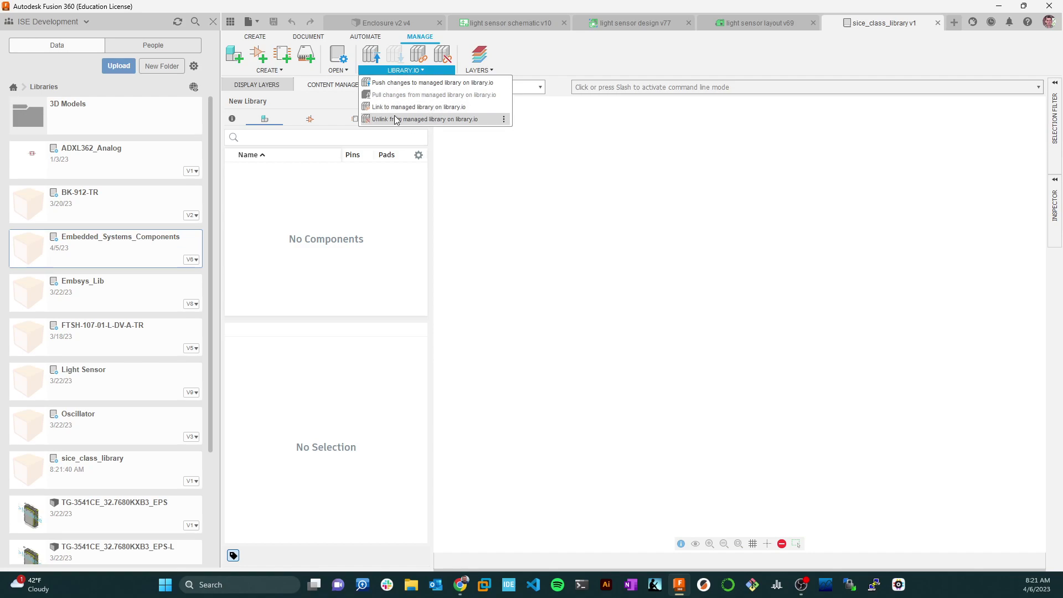
{"action": "left_click", "coordinate": [387, 82]}
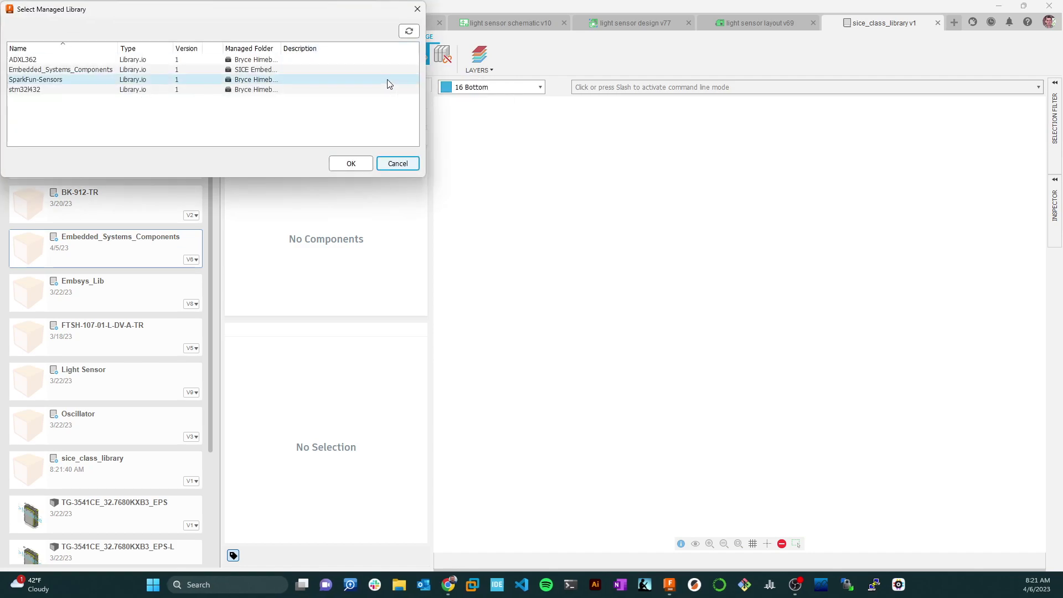
{"action": "left_click_drag", "start_coordinate": [203, 9], "coordinate": [281, 13]}
{"action": "left_click", "coordinate": [153, 75]}
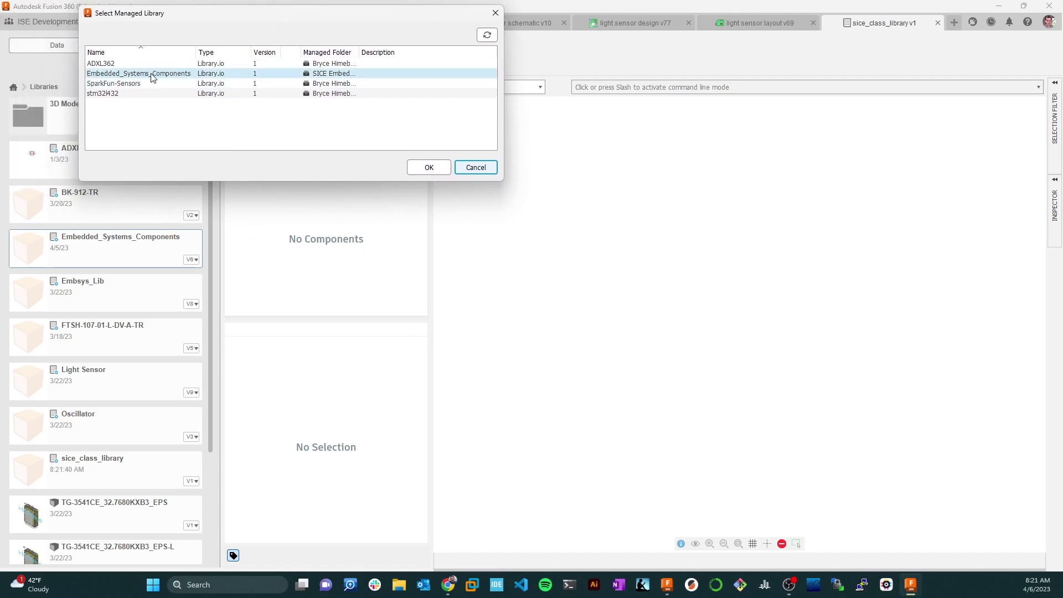
{"action": "left_click", "coordinate": [151, 76]}
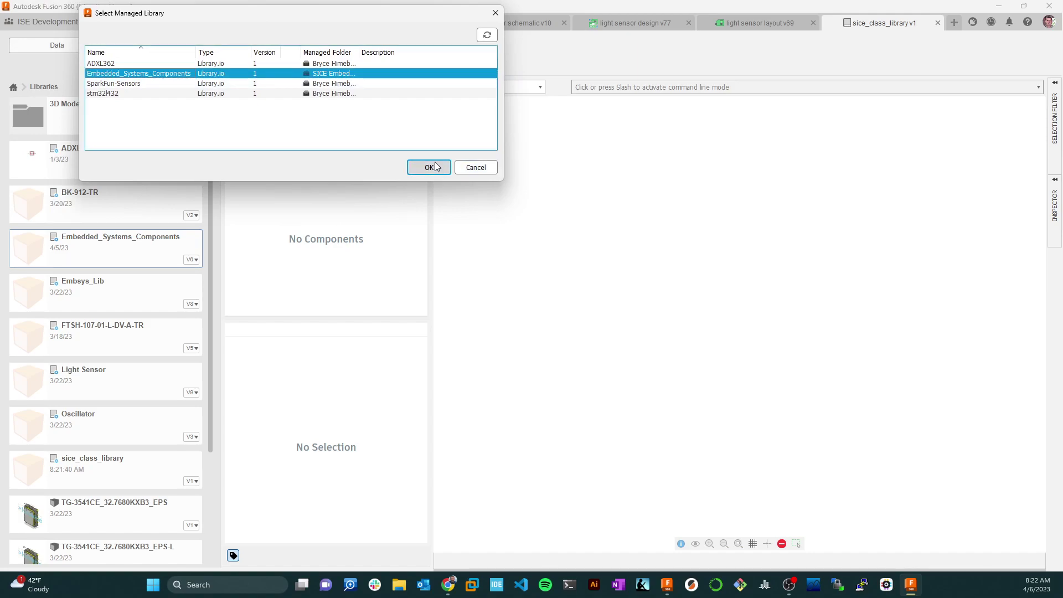
{"action": "left_click", "coordinate": [477, 167]}
Link the library to Embedded_Systems_Components, replace the local library, and save it
{"action": "left_click", "coordinate": [417, 69]}
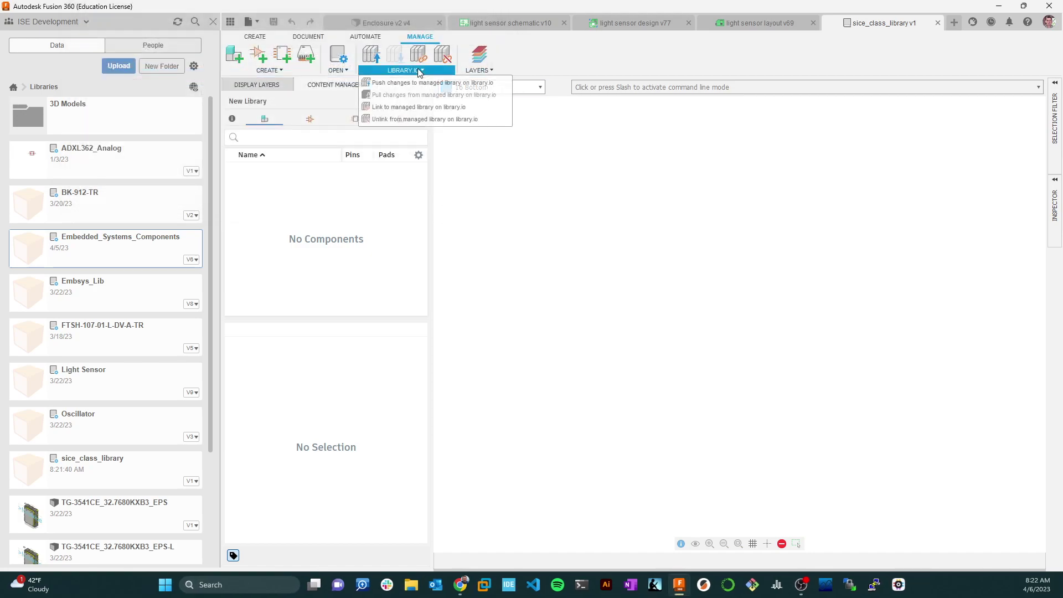
{"action": "left_click", "coordinate": [401, 107]}
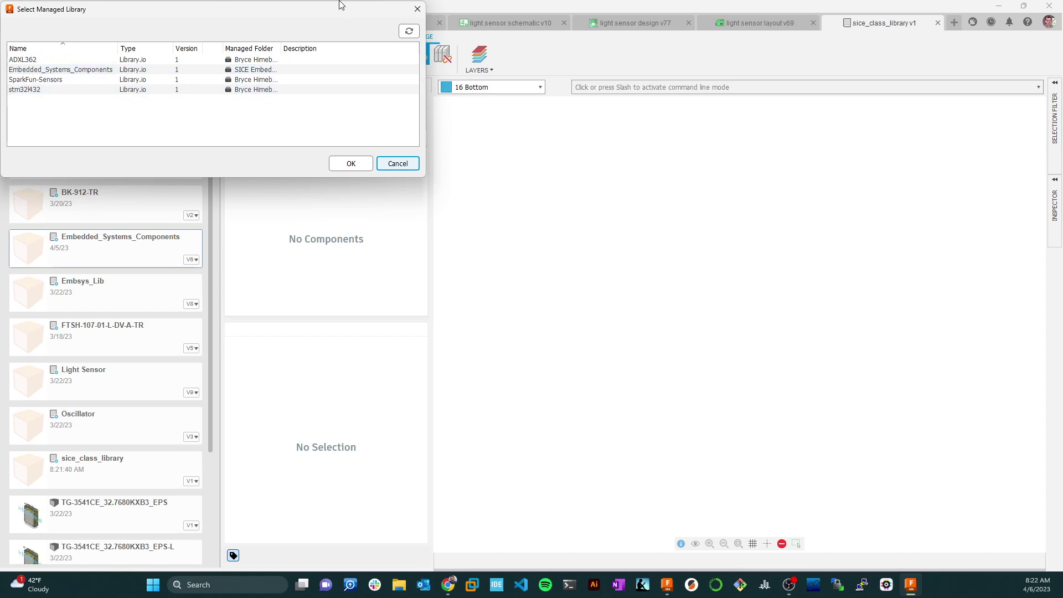
{"action": "left_click_drag", "start_coordinate": [340, 5], "coordinate": [825, 117]}
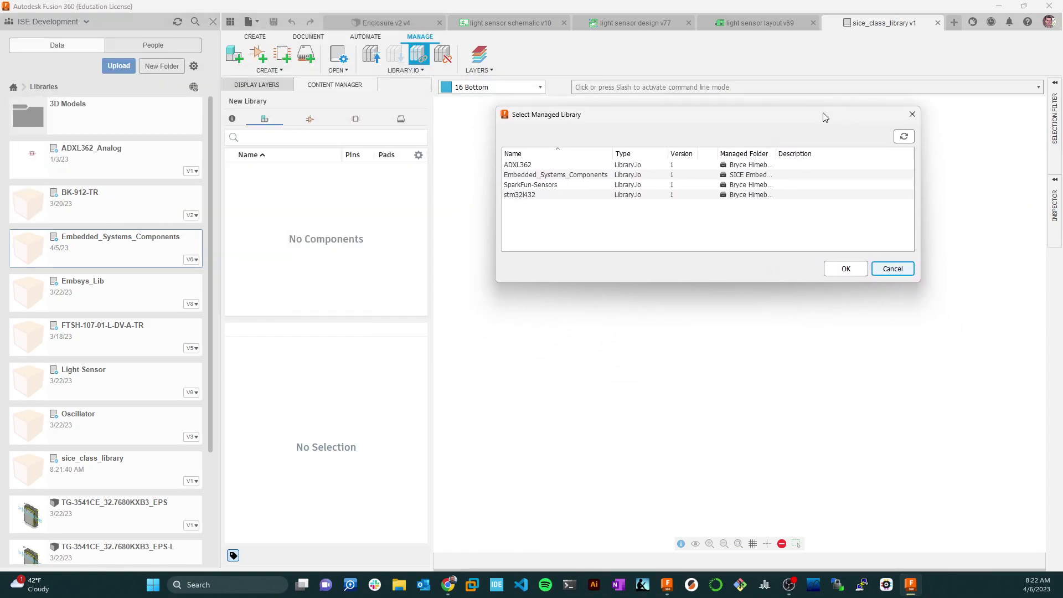
{"action": "left_click", "coordinate": [539, 176]}
{"action": "left_click", "coordinate": [845, 268]}
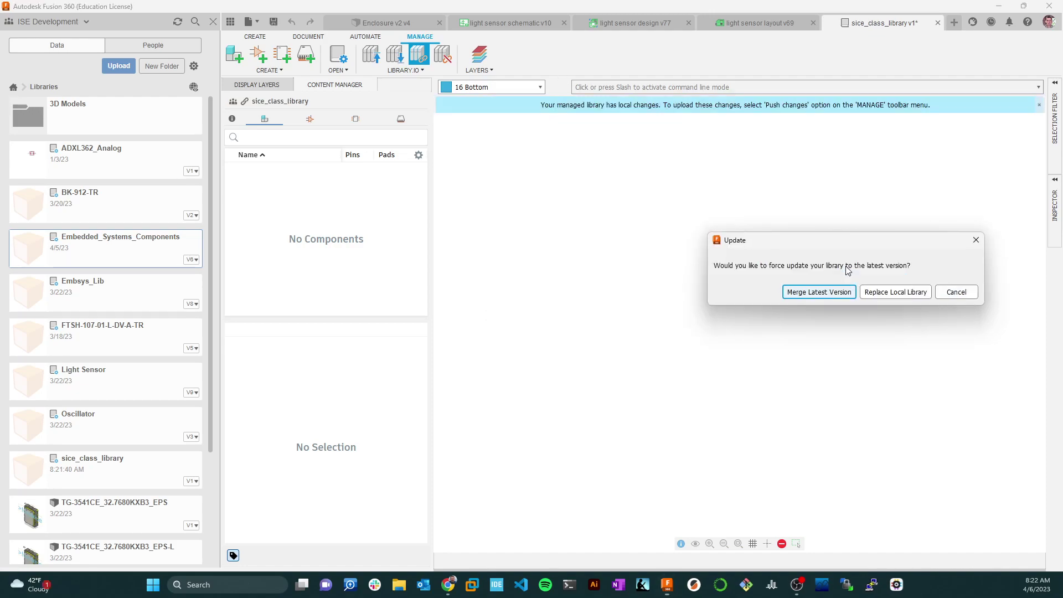
{"action": "left_click", "coordinate": [904, 292]}
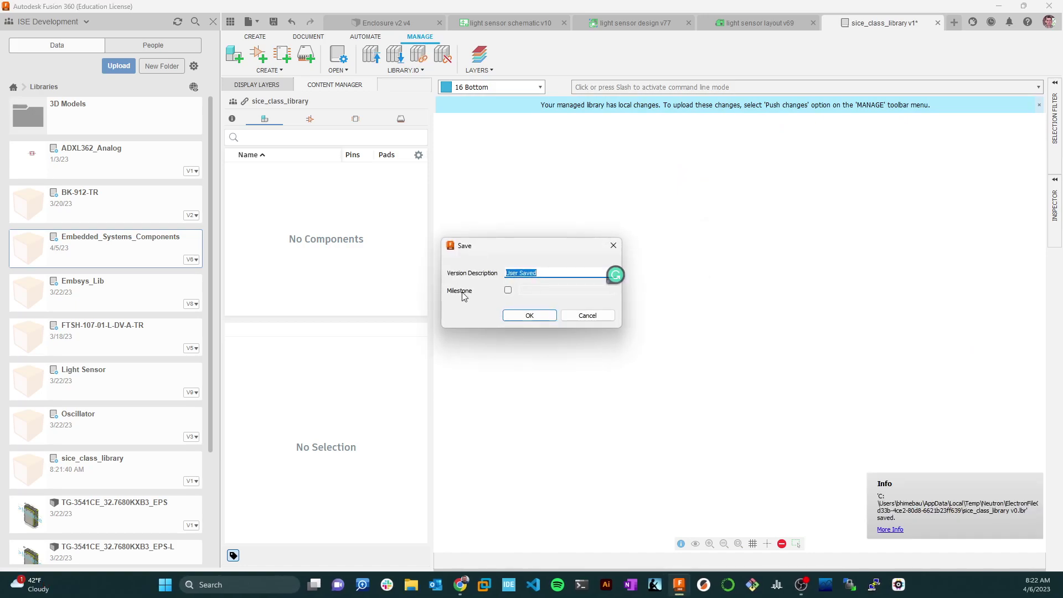
{"action": "left_click", "coordinate": [532, 316]}
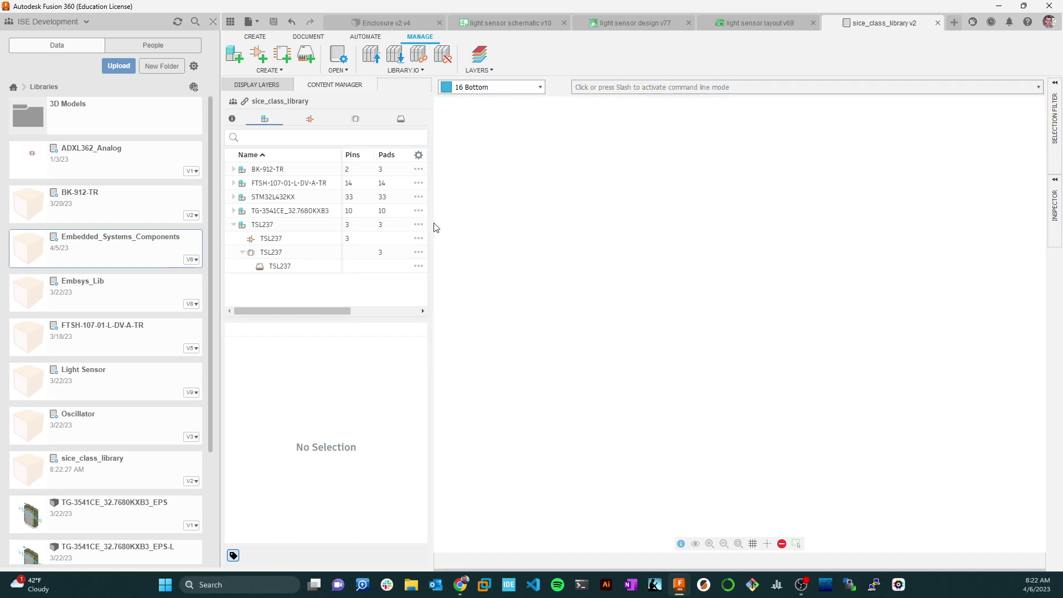
Inspect the TSL237 package in 3D from above, then finish the package view
{"action": "left_click_drag", "start_coordinate": [433, 228], "coordinate": [496, 227]}
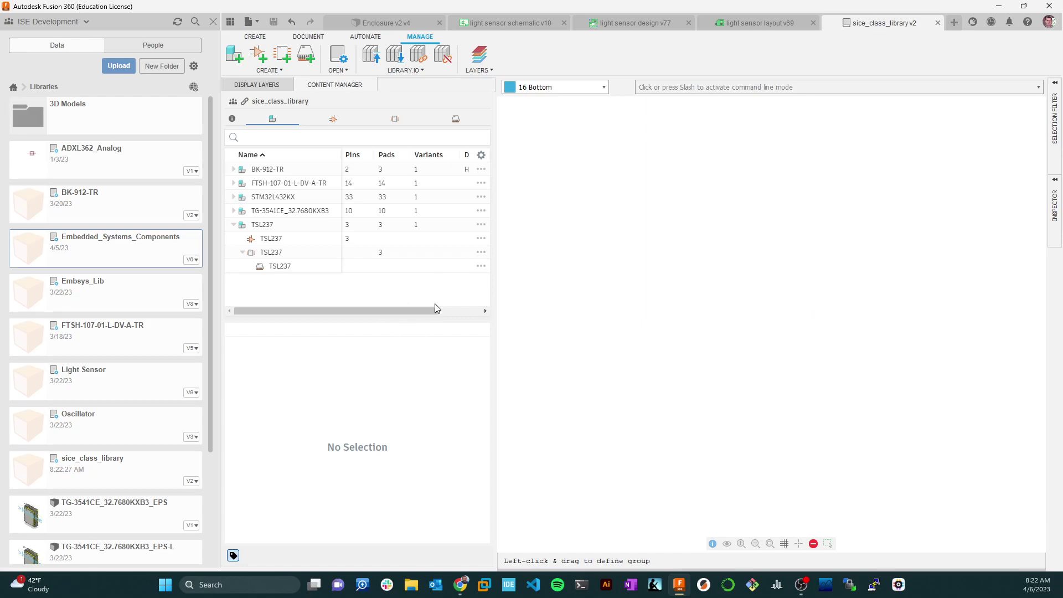
{"action": "double_click", "coordinate": [282, 266]}
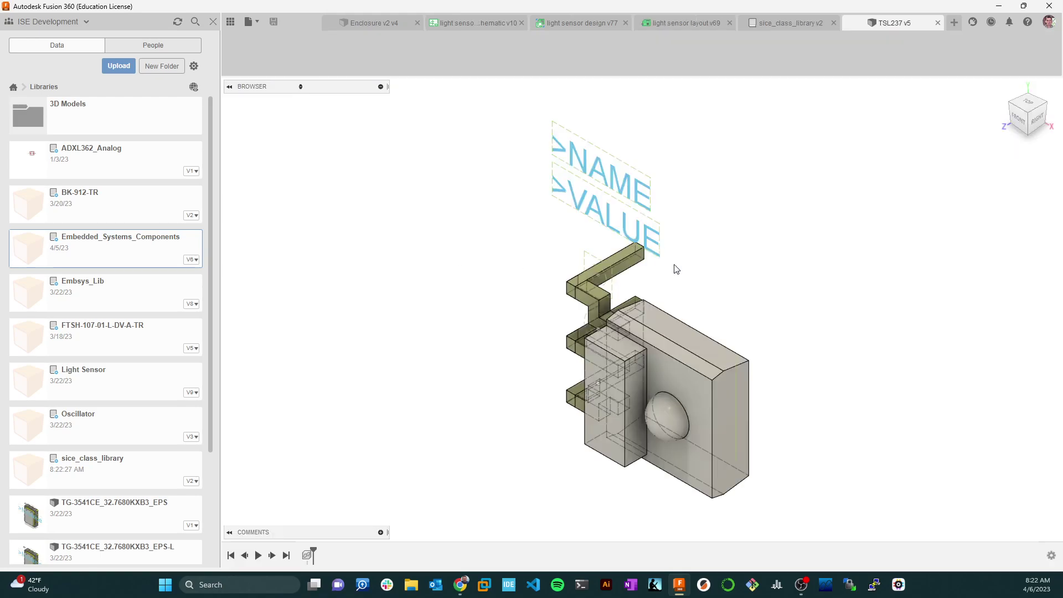
{"action": "middle_click_drag", "start_coordinate": [714, 237], "coordinate": [796, 193], "text": "shift"}
{"action": "left_click", "coordinate": [402, 56]}
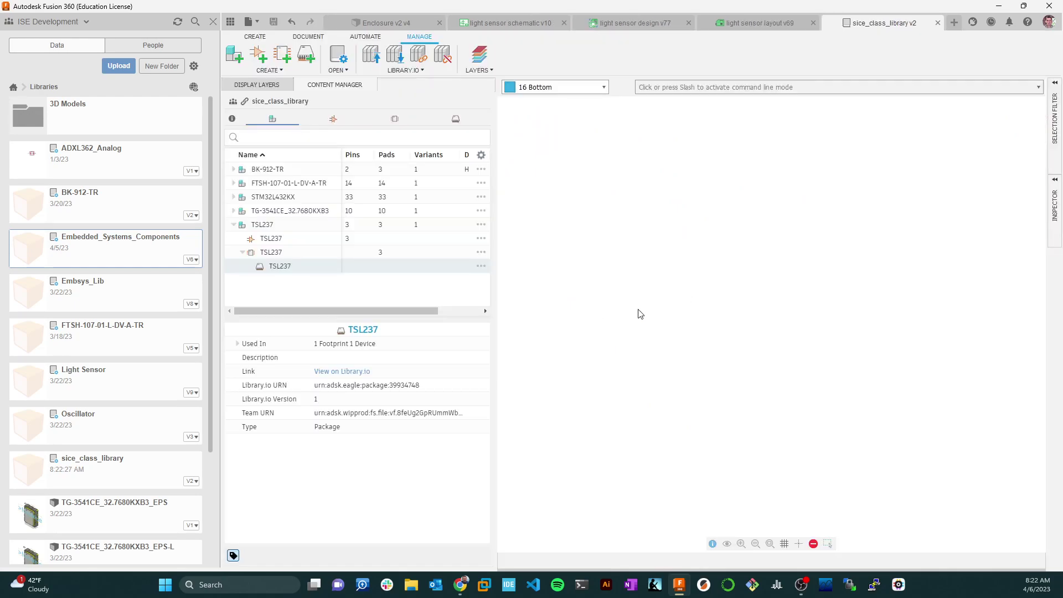
Review the TG-3541CE_32.7680KXB3_EPS-M package and return to the light sensor schematic v10
{"action": "left_click", "coordinate": [233, 211]}
{"action": "left_click", "coordinate": [242, 238]}
{"action": "double_click", "coordinate": [311, 253]}
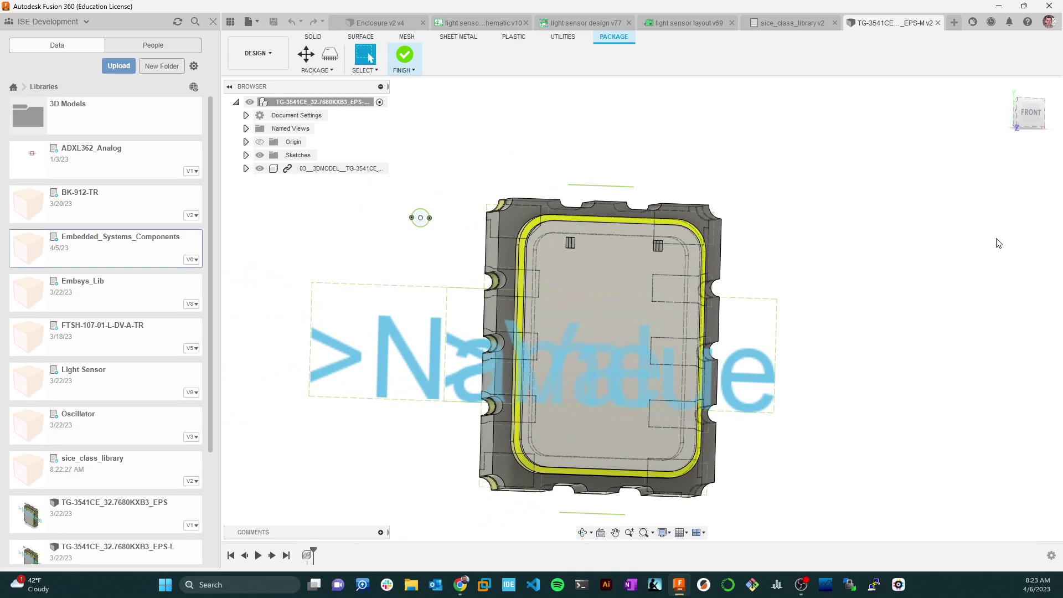
{"action": "left_click", "coordinate": [404, 55]}
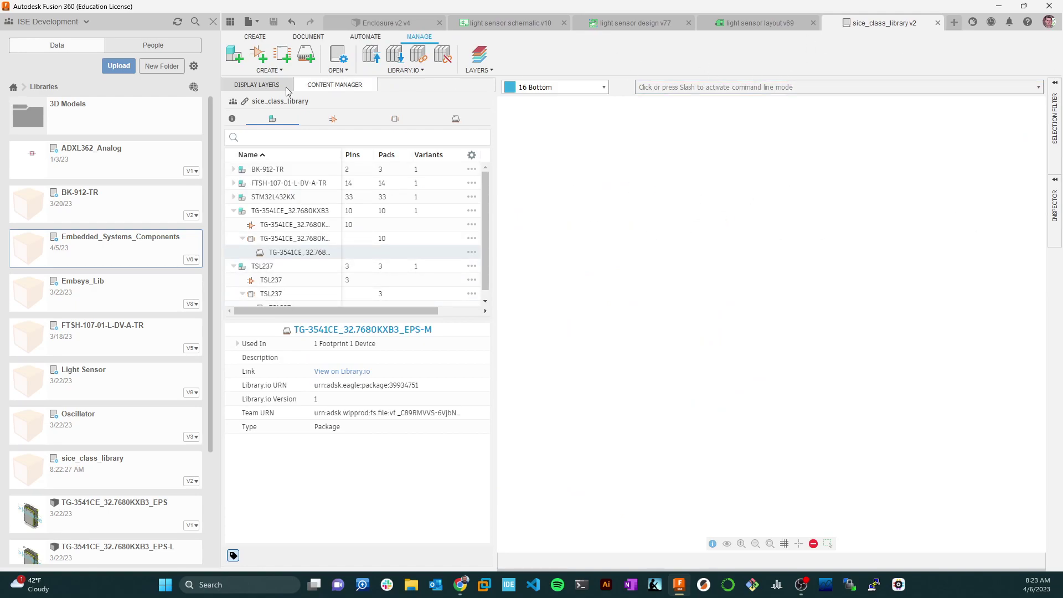
{"action": "left_click", "coordinate": [504, 22]}
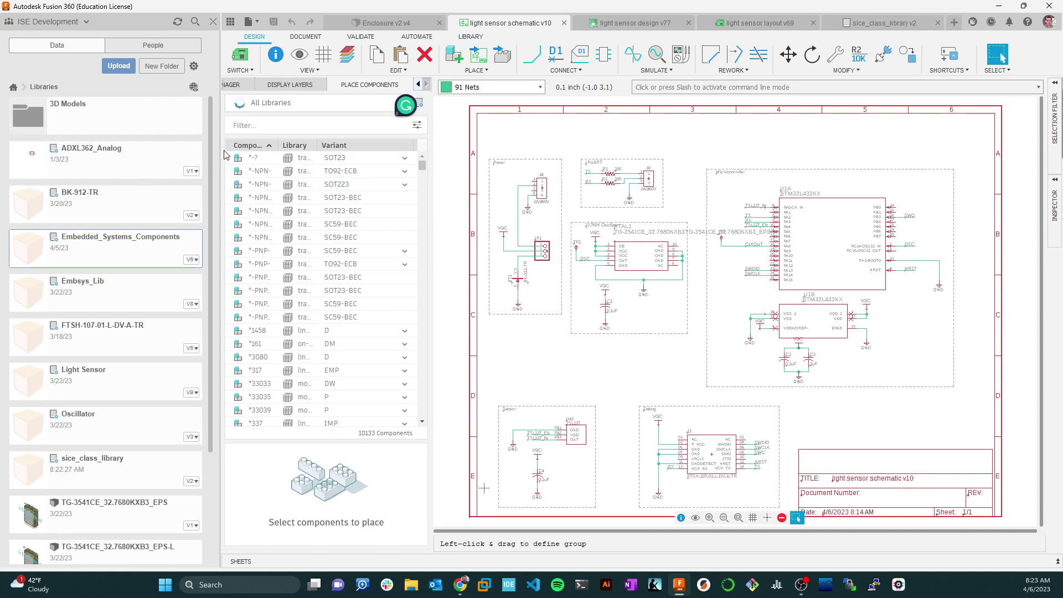
Limit the Place Components scope to In this Design
{"action": "left_click", "coordinate": [279, 104]}
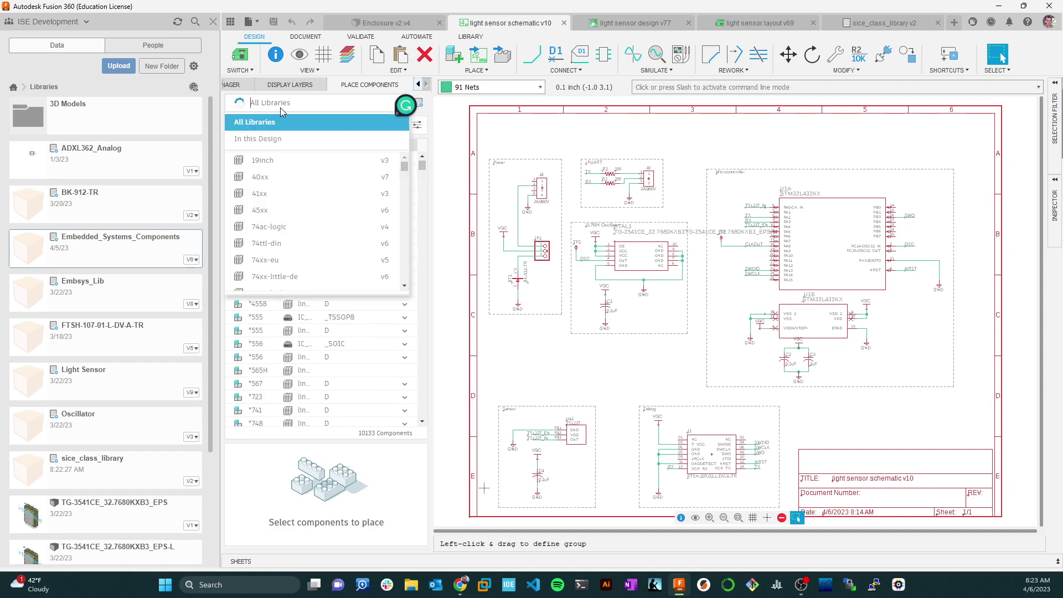
{"action": "scroll", "coordinate": [282, 253], "scroll_direction": "down", "scroll_amount": 10}
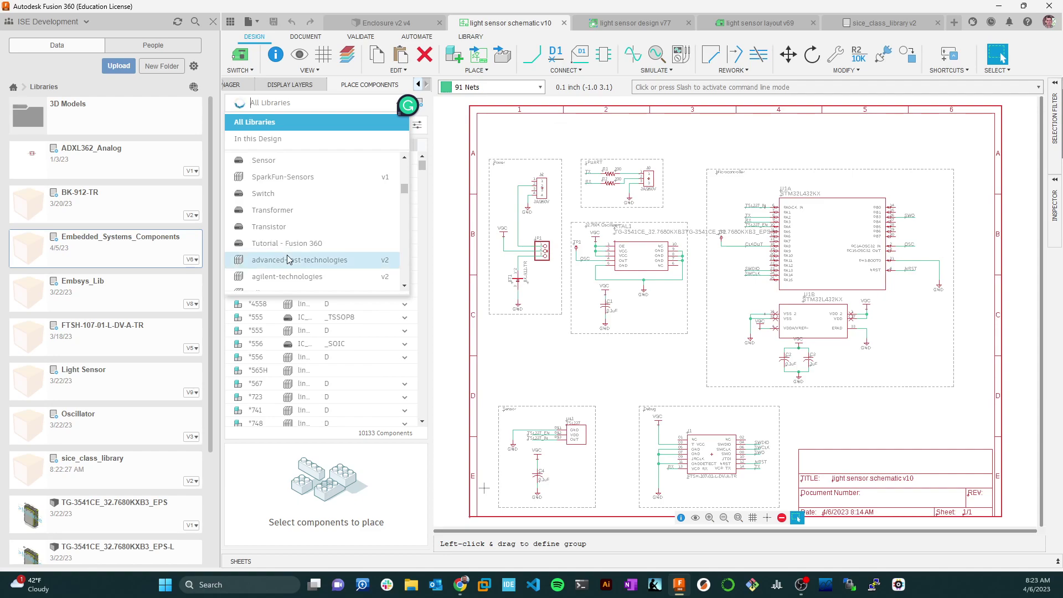
{"action": "scroll", "coordinate": [288, 259], "scroll_direction": "down", "scroll_amount": 5}
{"action": "scroll", "coordinate": [288, 260], "scroll_direction": "down", "scroll_amount": 5}
{"action": "scroll", "coordinate": [288, 260], "scroll_direction": "down", "scroll_amount": 5}
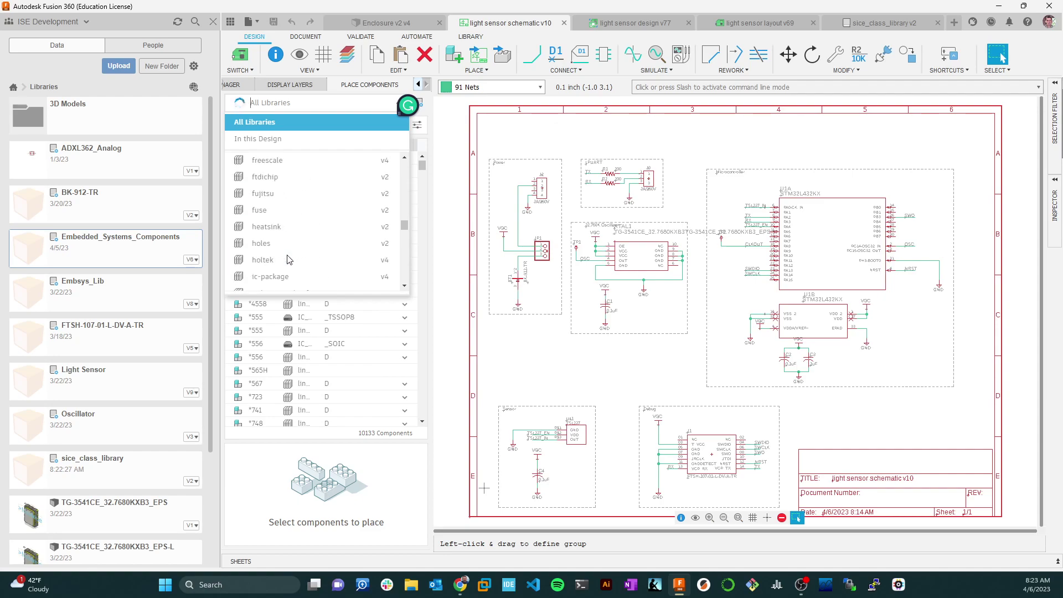
{"action": "left_click", "coordinate": [258, 138]}
Filter the components for 'sice' and bring up the Library Manager
{"action": "left_click", "coordinate": [282, 127]}
{"action": "type", "text": "sice"}
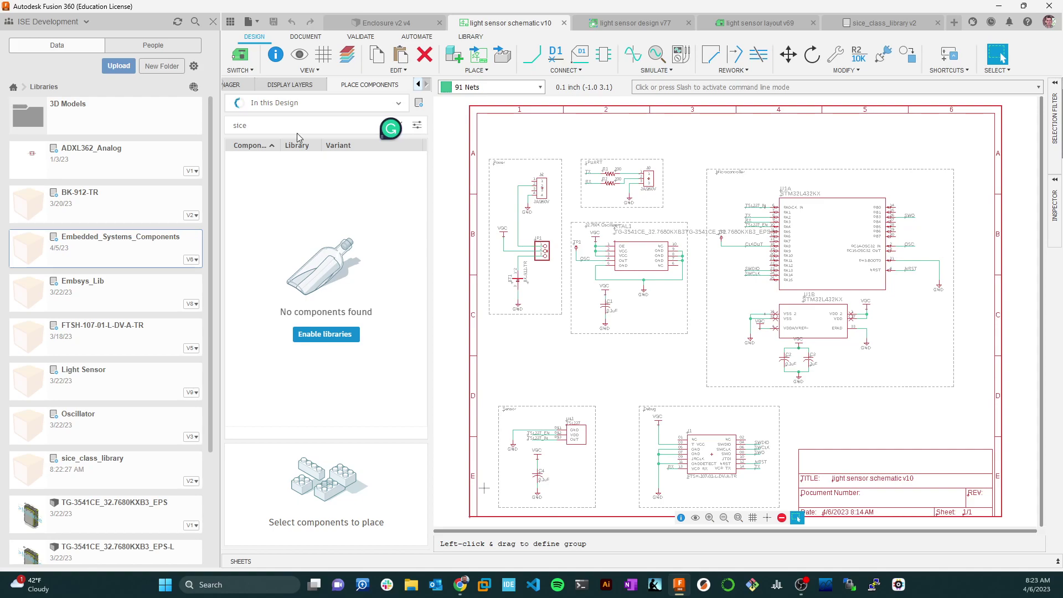
{"action": "left_click", "coordinate": [418, 102]}
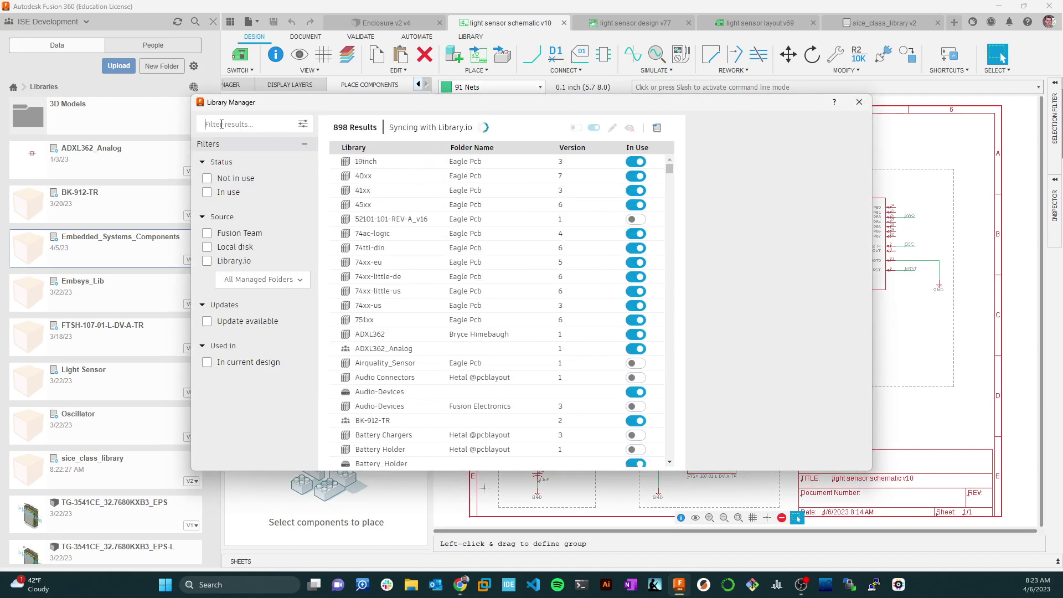
Filter the Library Manager for 'sice' and view sice_class_library's in-use and link details
{"action": "type", "text": "sice"}
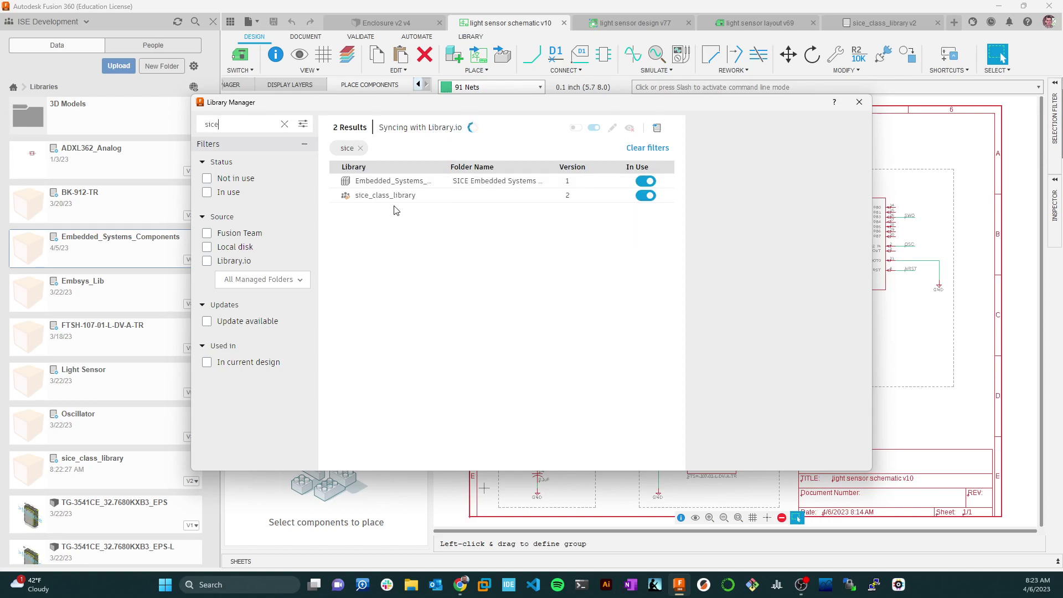
{"action": "left_click", "coordinate": [398, 197]}
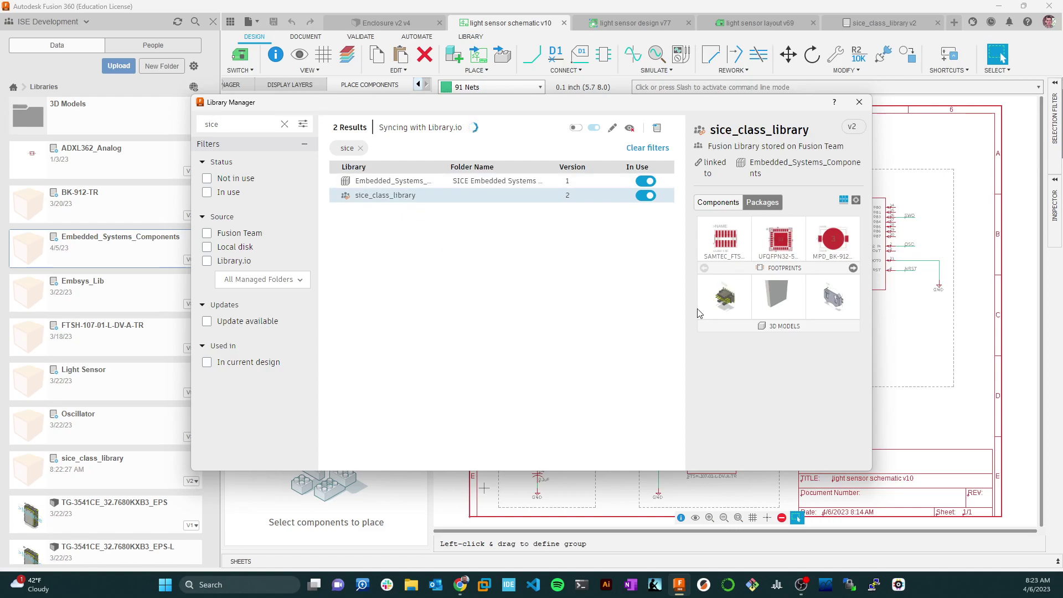
{"action": "left_click", "coordinate": [288, 126]}
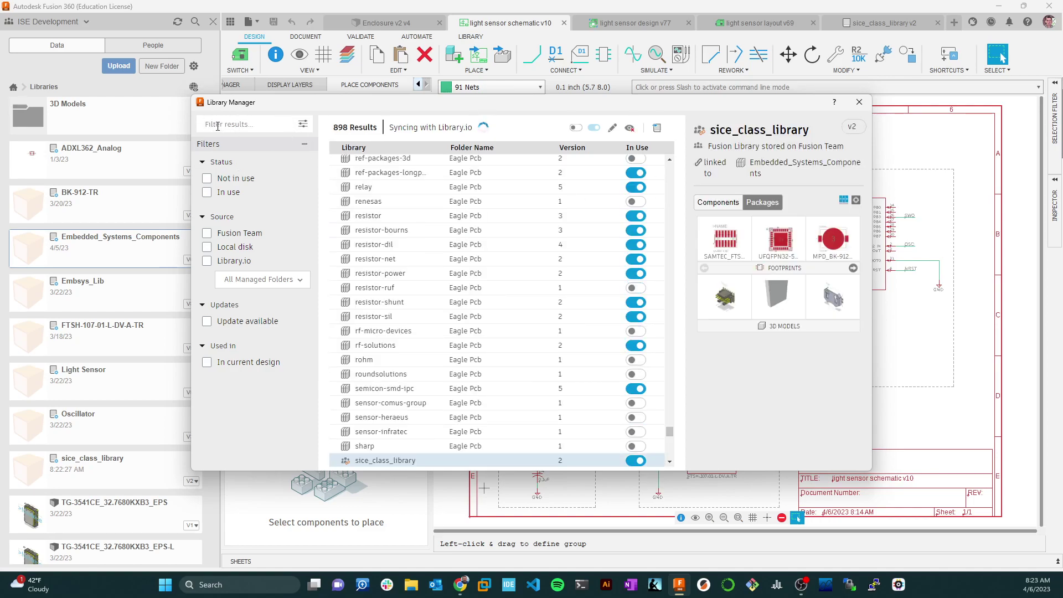
{"action": "type", "text": "sice"}
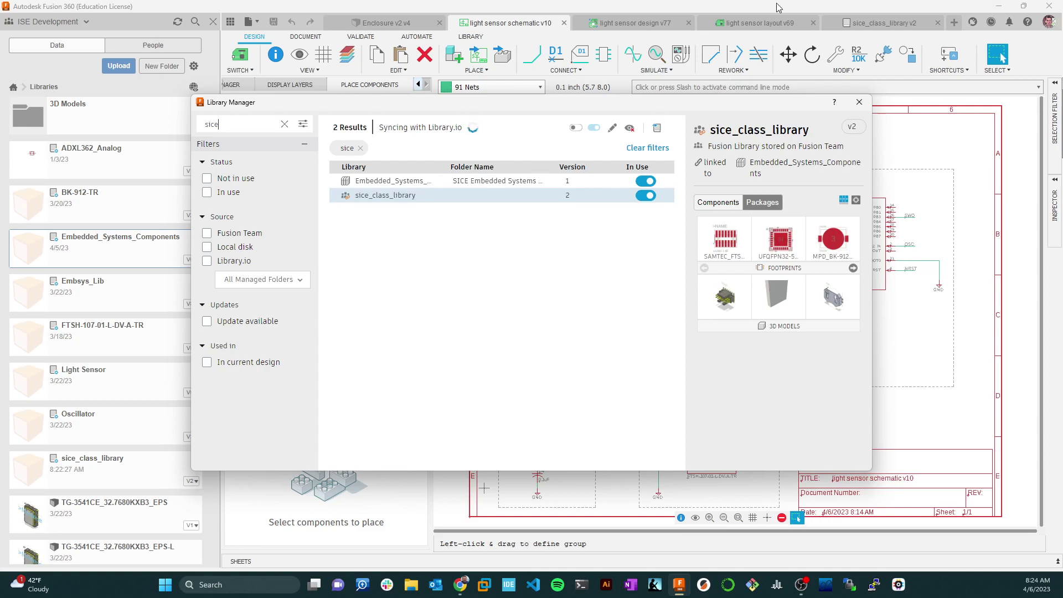
Close the Library Manager, clear the search, and search All Libraries for 'sice'
{"action": "left_click", "coordinate": [859, 101]}
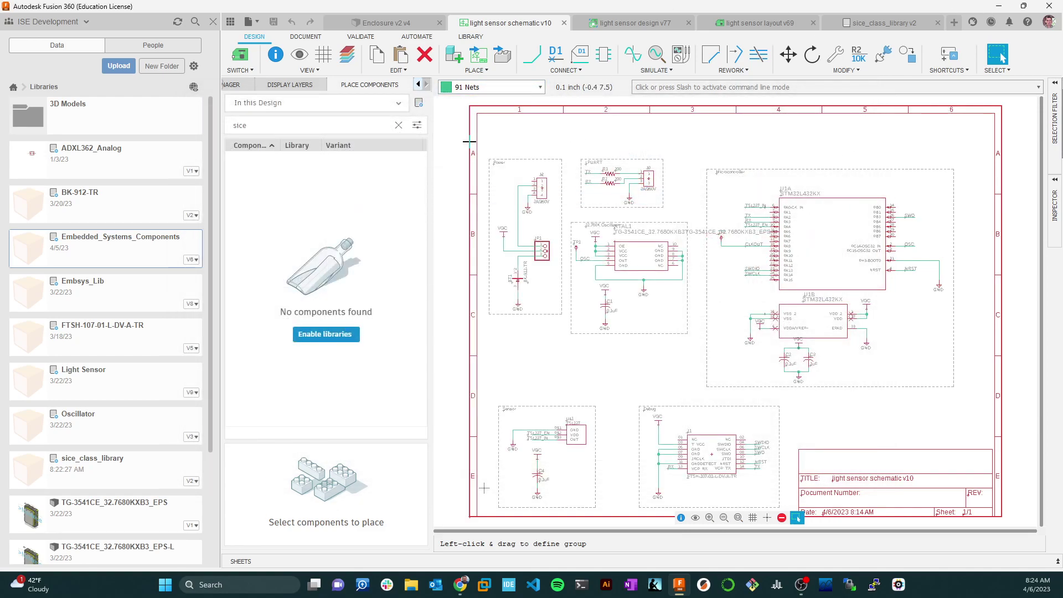
{"action": "left_click", "coordinate": [297, 107]}
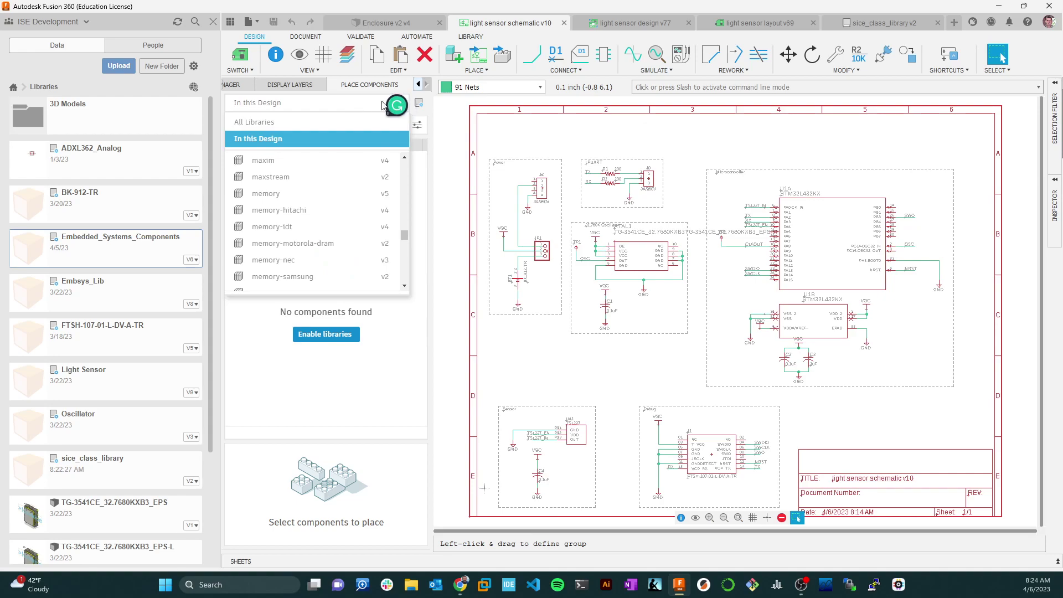
{"action": "left_click", "coordinate": [334, 108]}
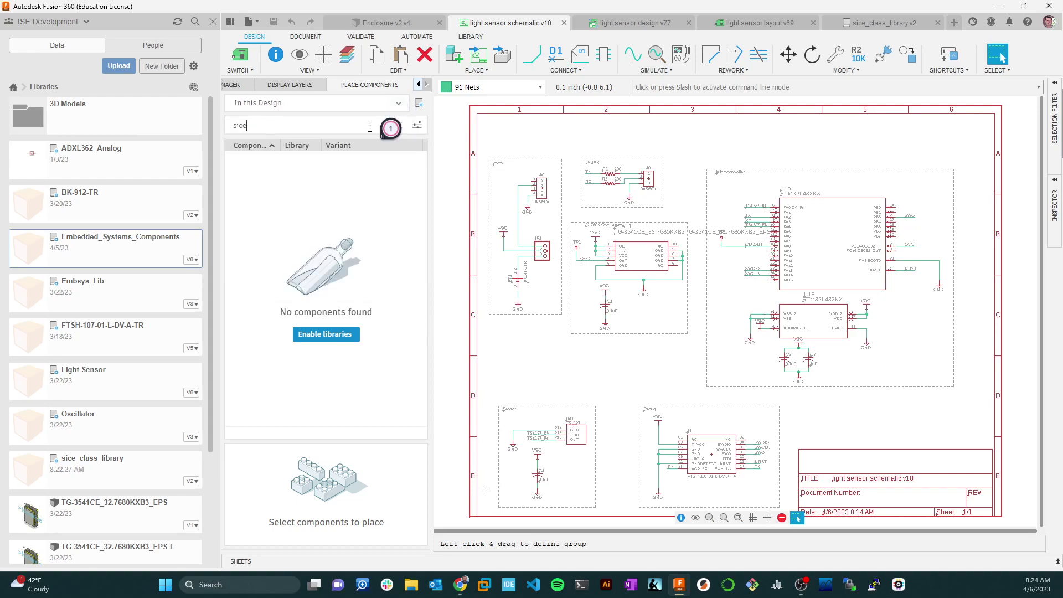
{"action": "left_click", "coordinate": [418, 126]}
{"action": "double_click", "coordinate": [264, 125]}
{"action": "key", "text": "Return"}
{"action": "key", "text": "BackSpace"}
{"action": "key", "text": "BackSpace"}
{"action": "key", "text": "BackSpace"}
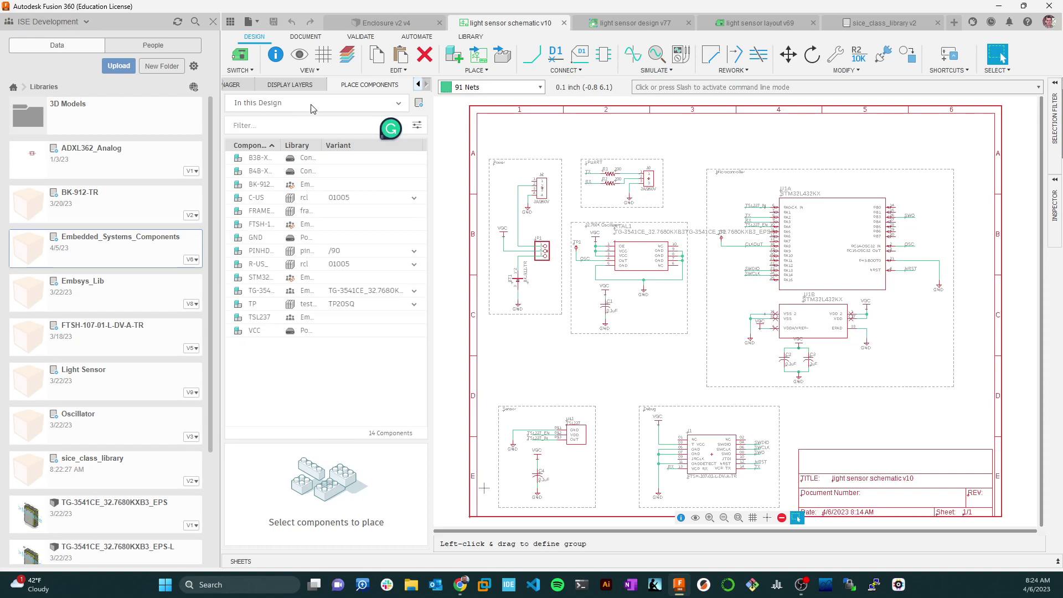
{"action": "left_click", "coordinate": [313, 106]}
{"action": "left_click", "coordinate": [255, 127]}
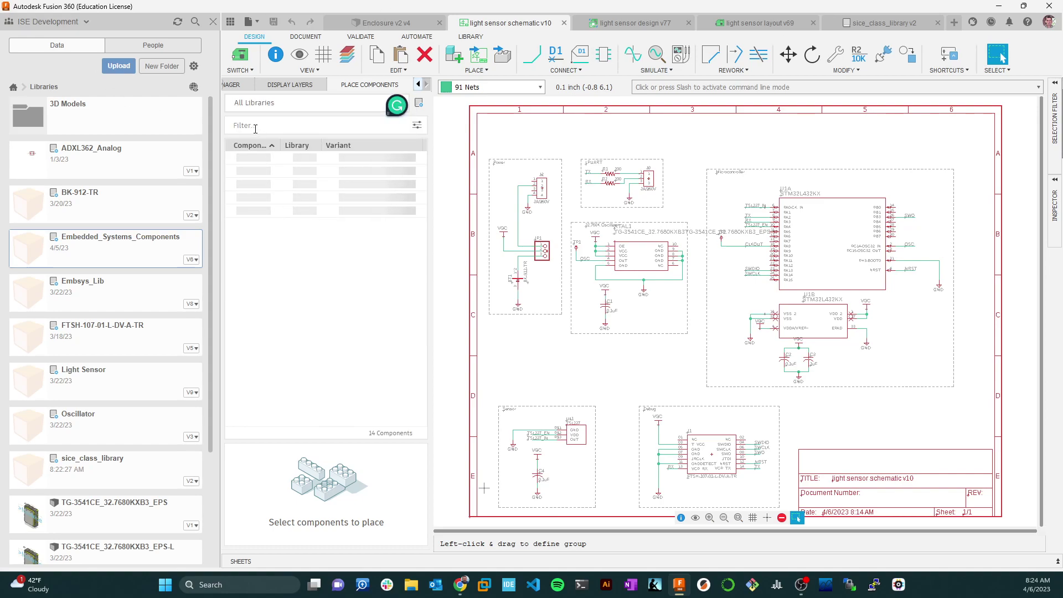
{"action": "type", "text": "sice"}
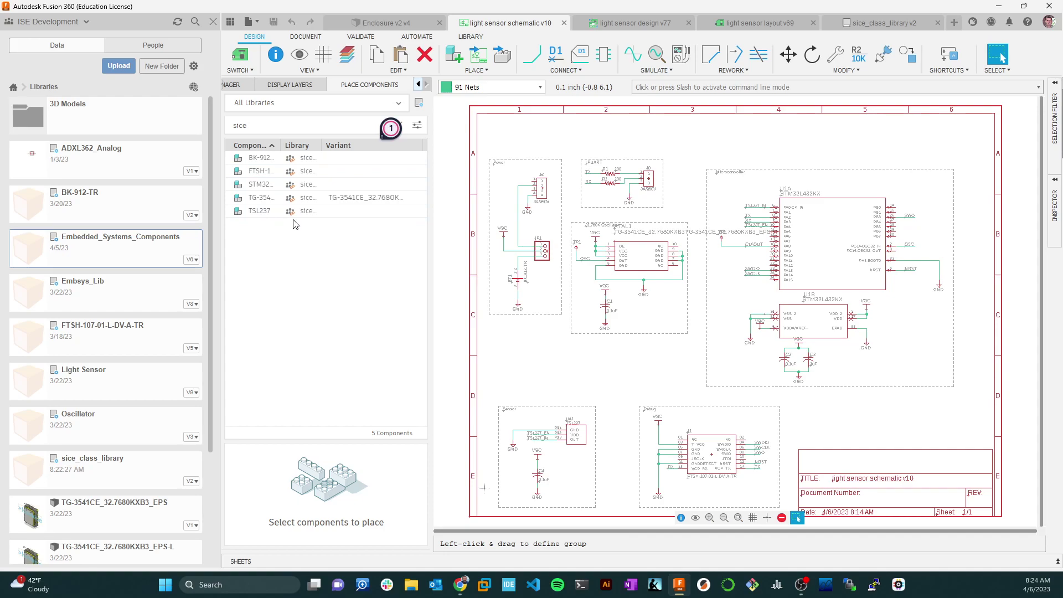
Place a TSL237 near the top of the schematic, then box-select and delete it
{"action": "double_click", "coordinate": [267, 211]}
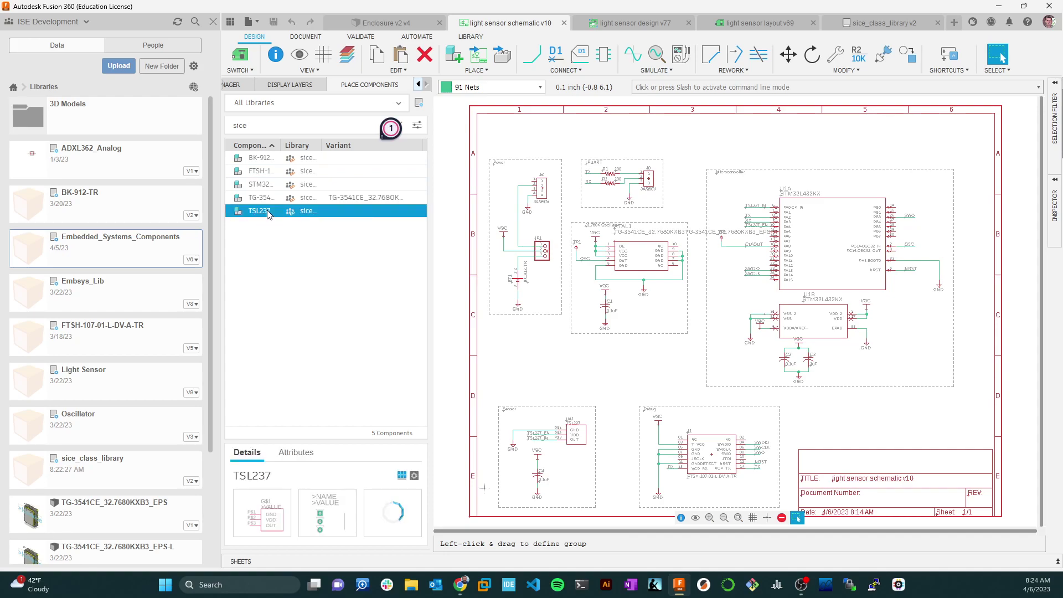
{"action": "left_click", "coordinate": [703, 136]}
{"action": "key", "text": "Escape"}
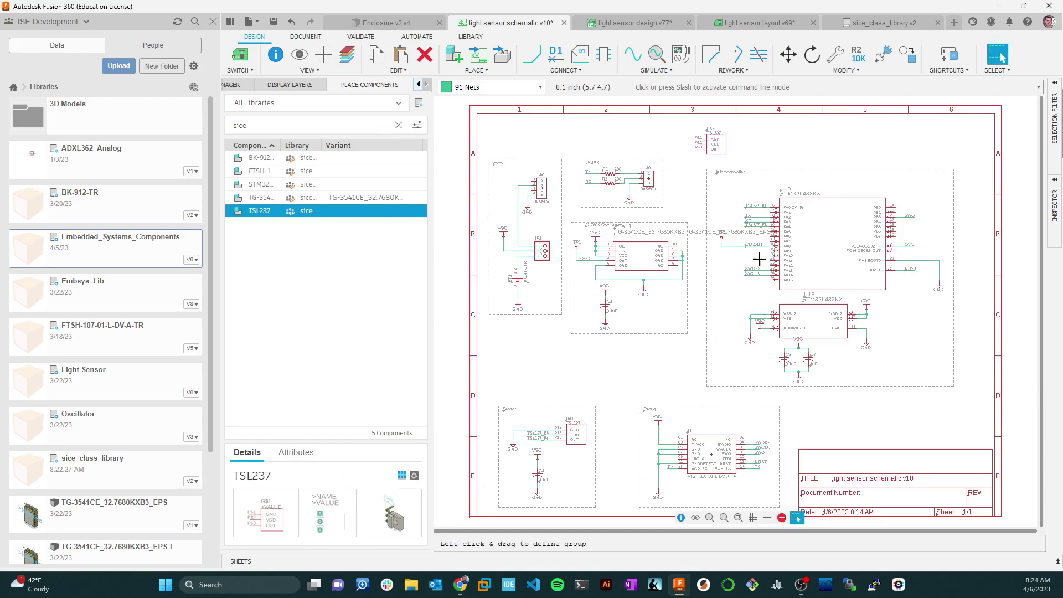
{"action": "left_click_drag", "start_coordinate": [679, 123], "coordinate": [753, 164]}
{"action": "key", "text": "Delete"}
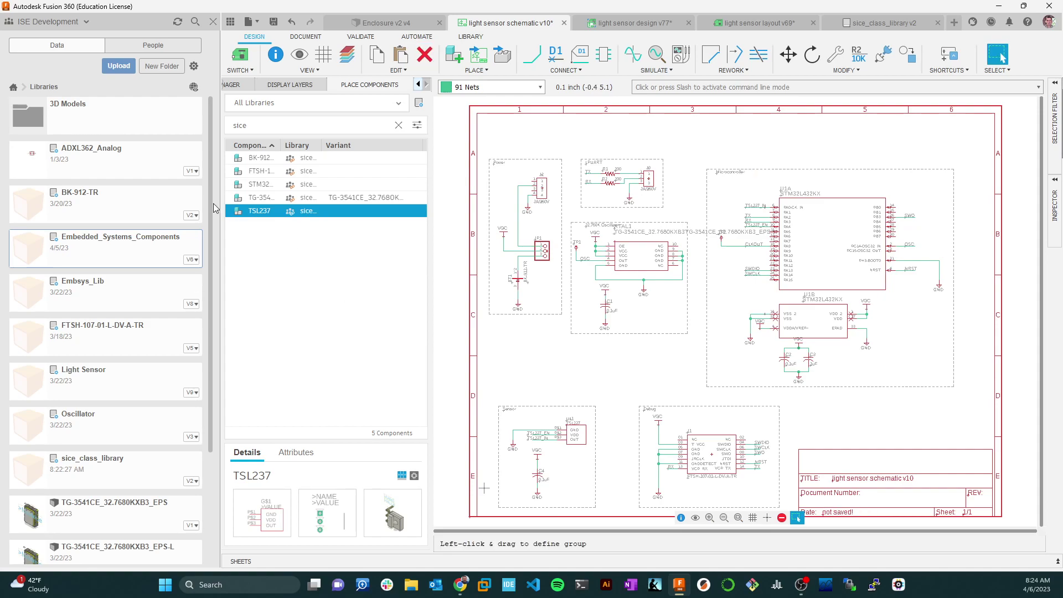